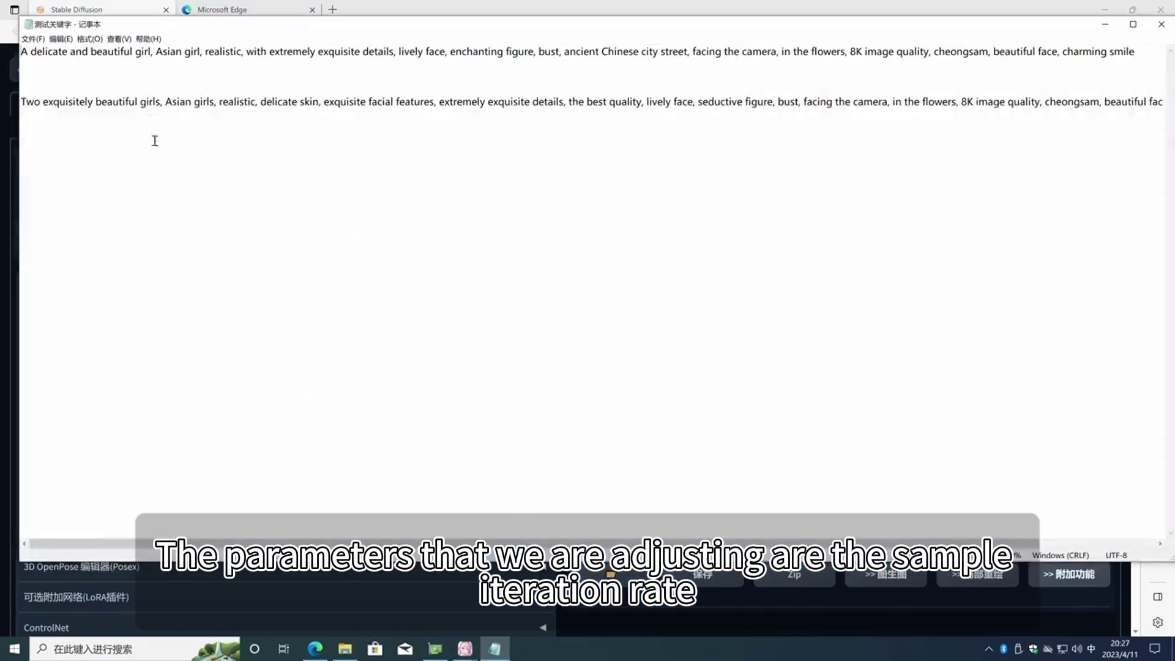
Select the two-girls cheongsam prompt line in the Notepad test prompts
drag(23, 102, 1174, 124)
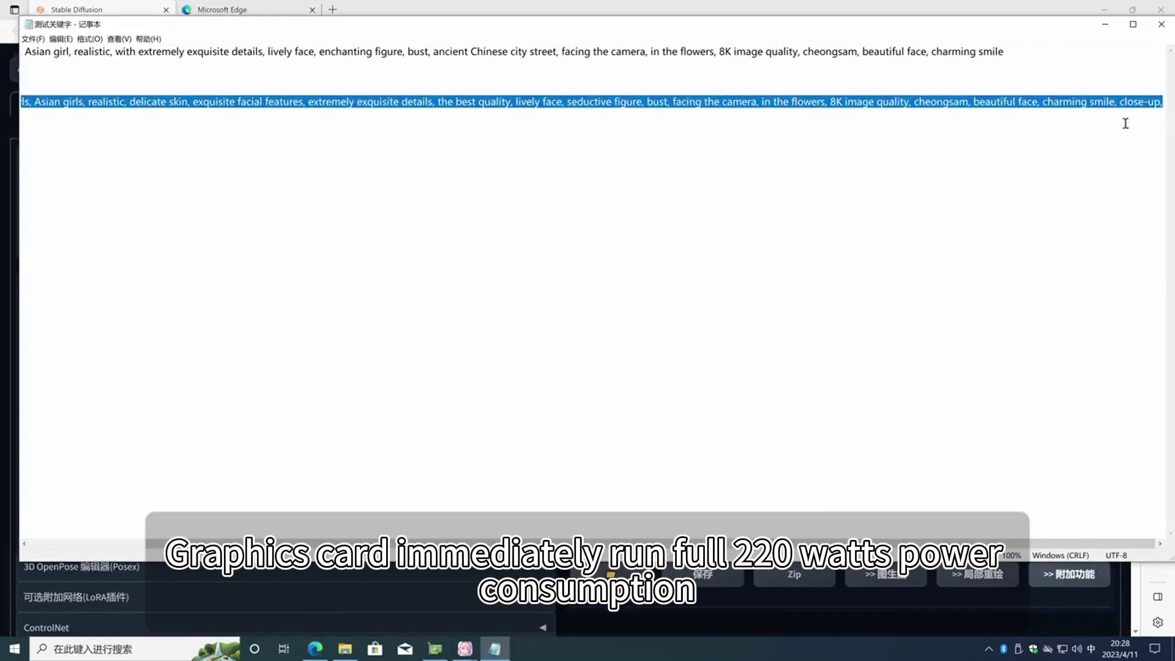
Paste the two-girls cheongsam prompt into the WebUI prompt field
click(1105, 24)
click(350, 183)
text(Two exquisitely beautiful girls, Asian girls, realistic, delicate skin, exquisite facial features, extremely exquisite details, the best quality, lively face, seductive figure, bust, facing the camera, in the flowers, 8K image quality, cheongsam, beautiful face, charming smile, close-up,)
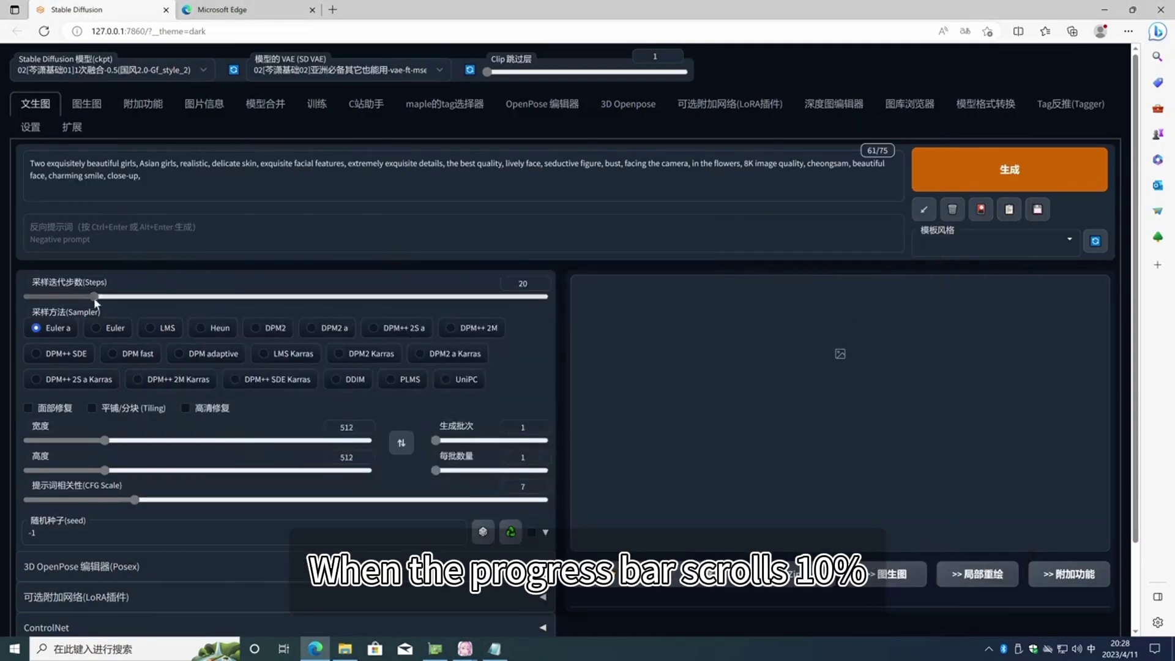
Generate the image while Task Manager GPU graphs and GPU-Z sensors show the load
click(433, 651)
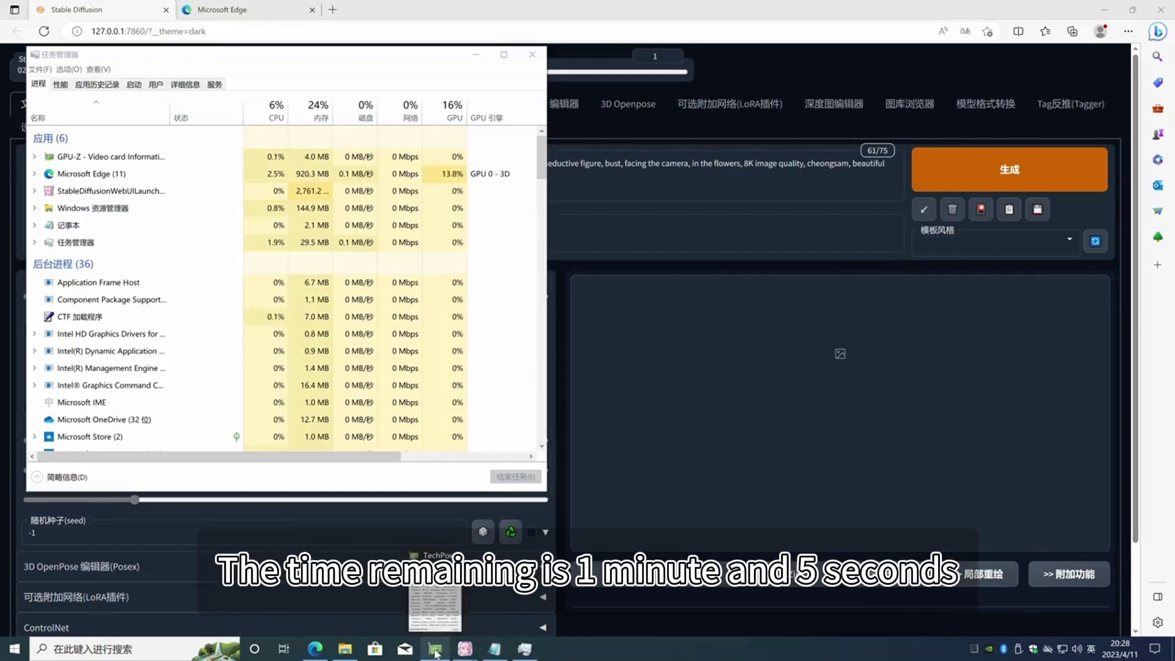
click(435, 601)
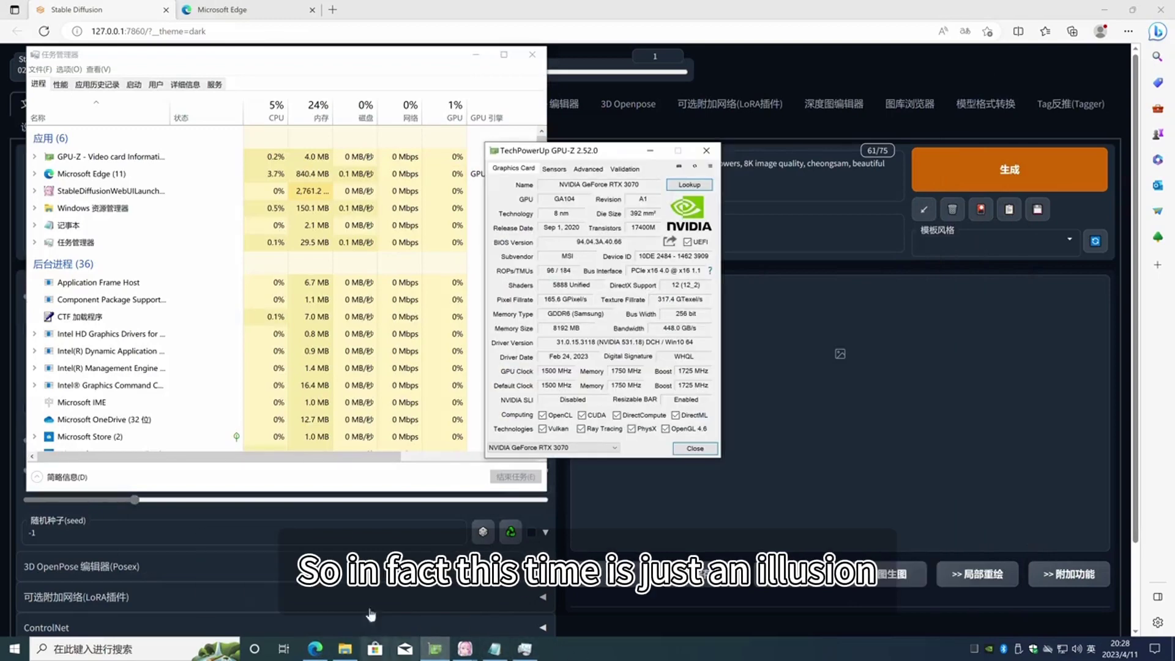
click(61, 85)
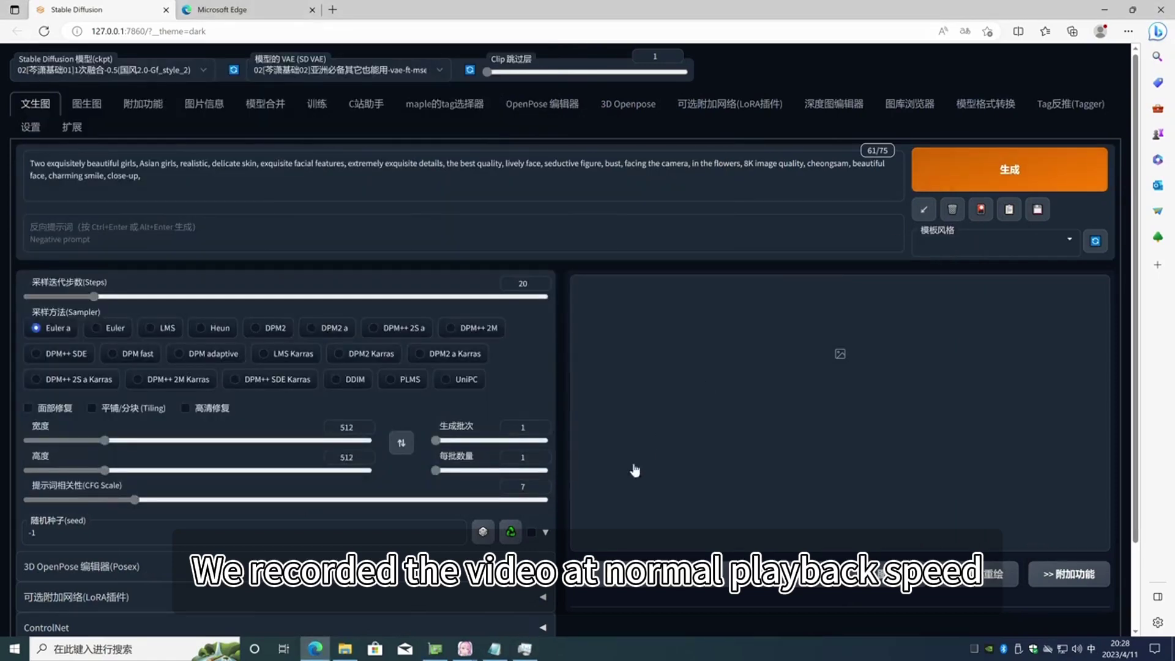
key(ctrl+Return)
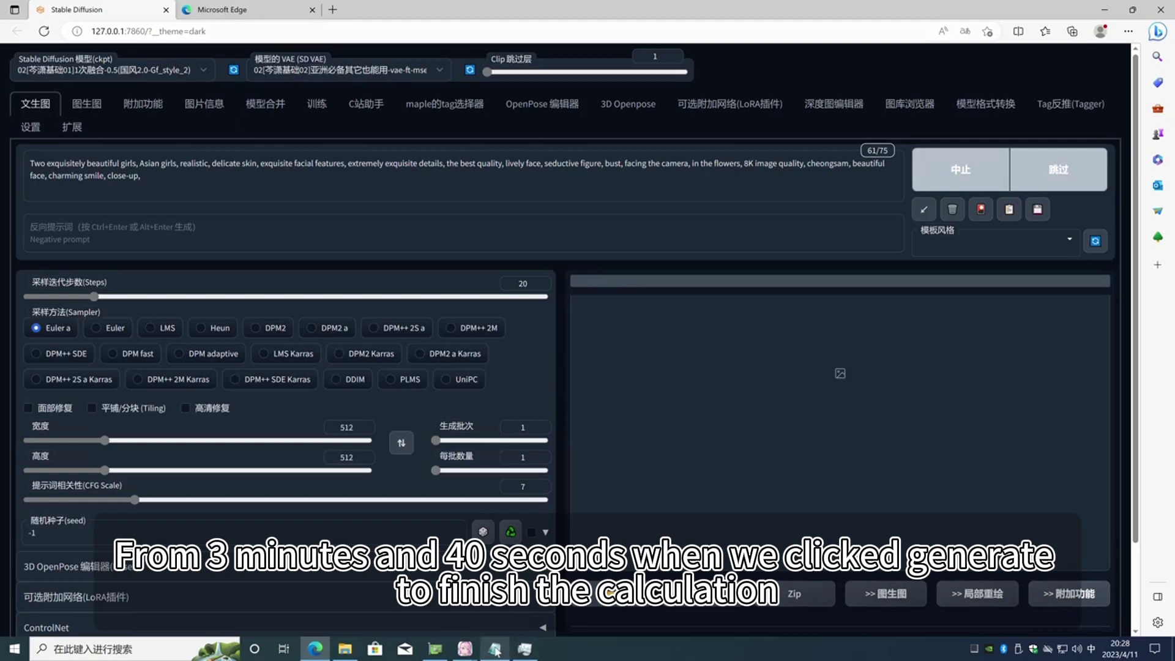
click(444, 653)
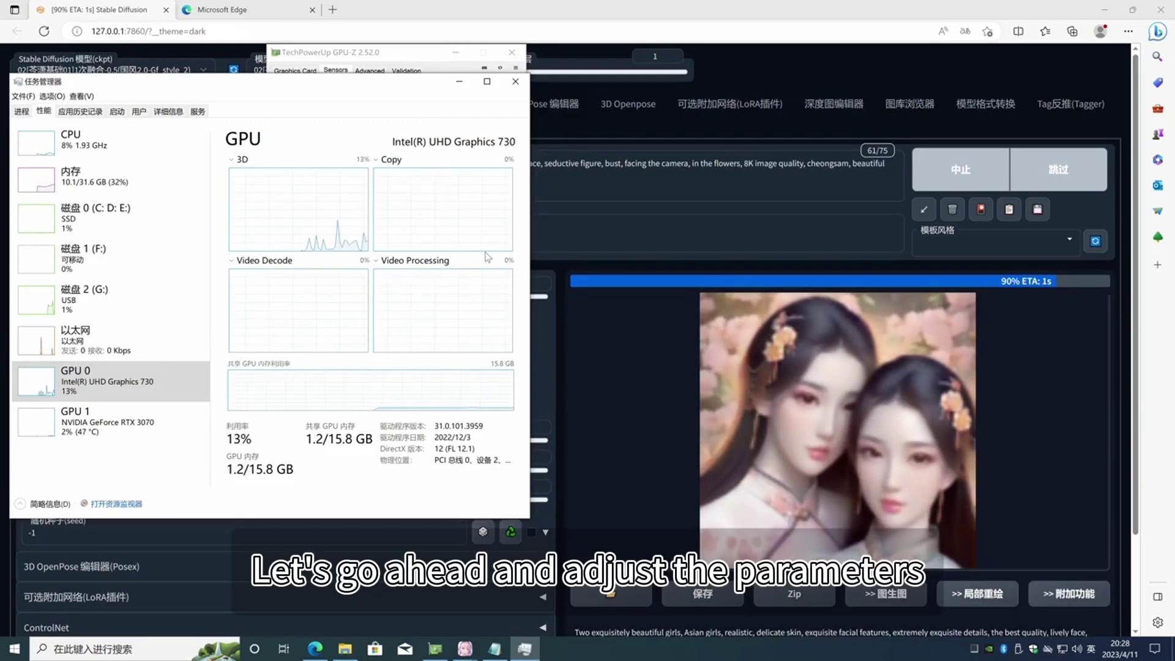
Run the 1920×1080 four-image batch and bring up the console's CUDA out-of-memory traceback
key(alt+Tab)
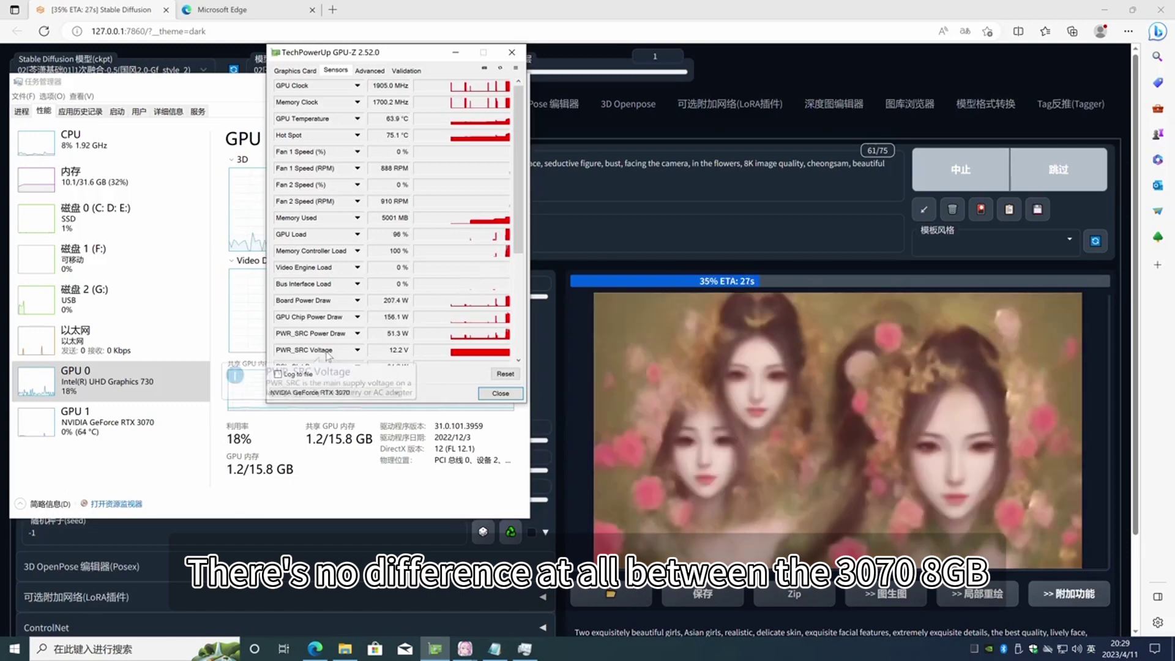
click(206, 422)
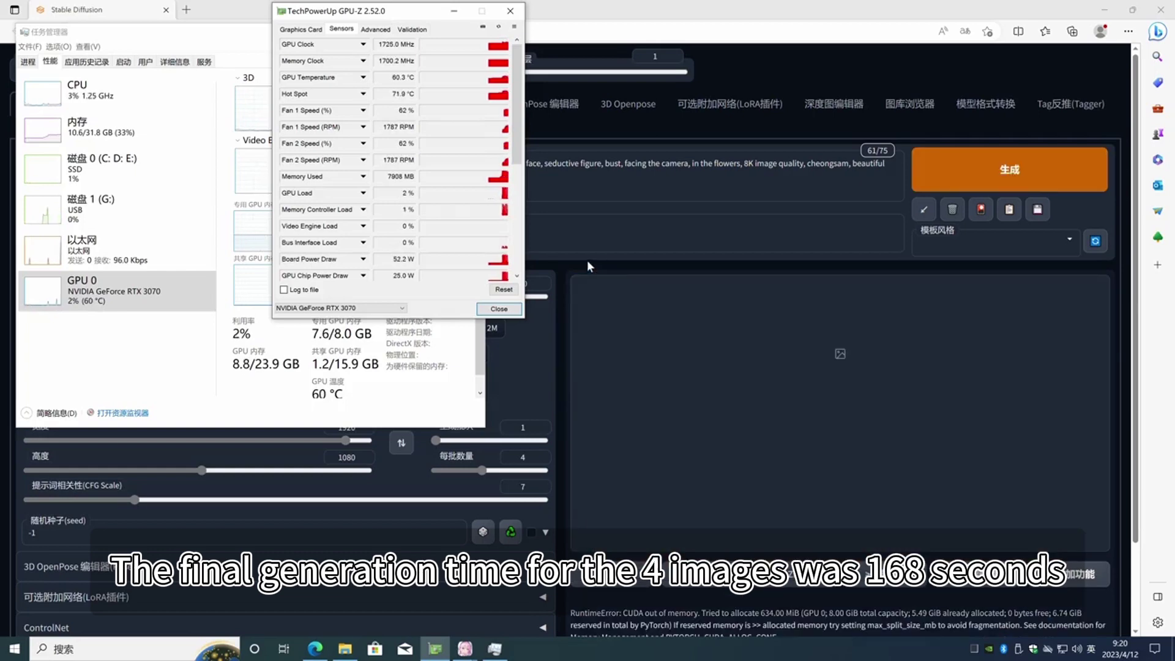
click(465, 649)
click(495, 588)
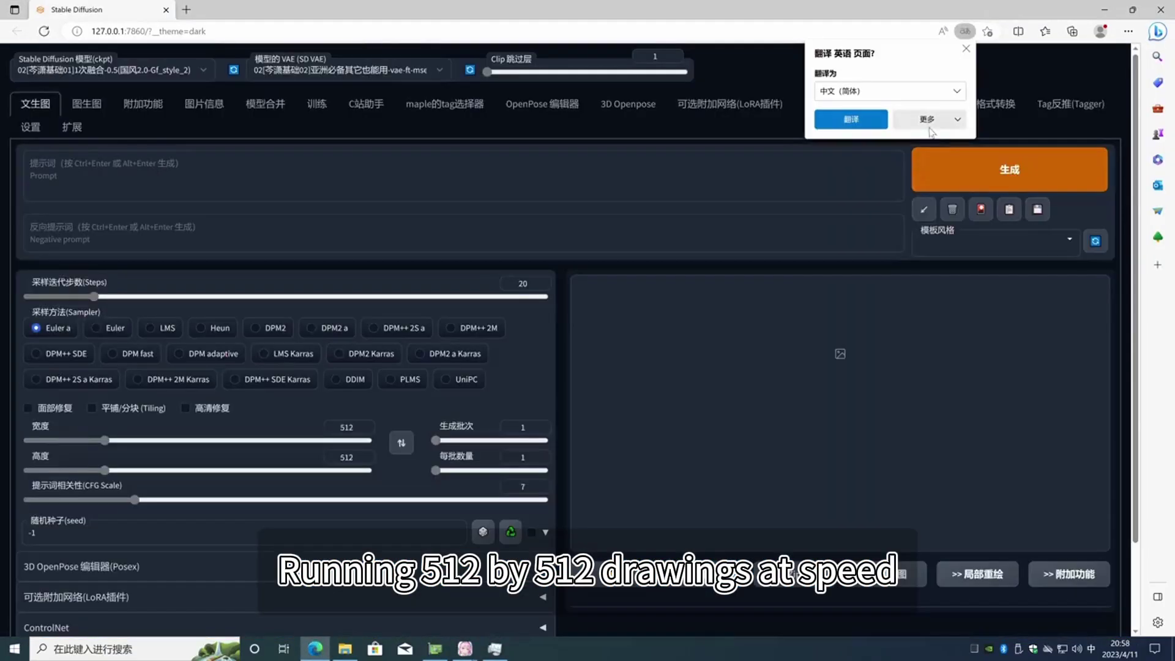
Generate a 512×512 image from the pasted two-girls cheongsam prompt
click(538, 177)
text(Two exquisitely beautiful girls, Asian girls, realistic, delicate skin, exquisite facial features, extremely exquisite details, the best quality, lively face, seductive figure, bust, facing the camera, in the flowers, 8K image quality, cheongsam, beautiful face, charming smile, close-up,)
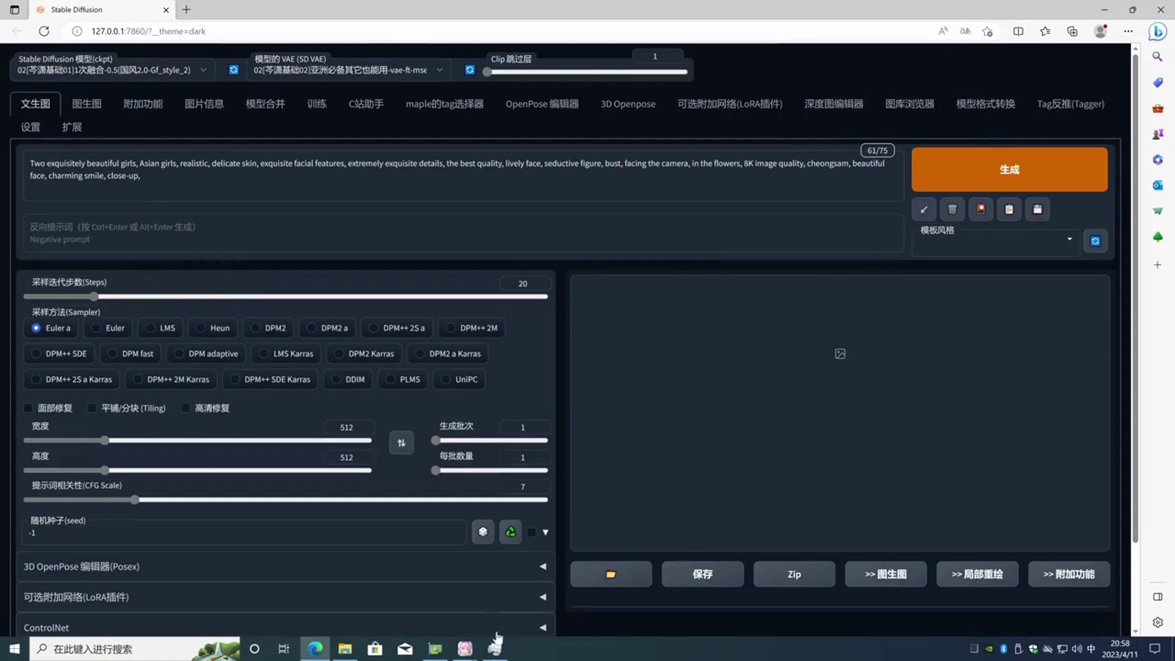
key(ctrl+Return)
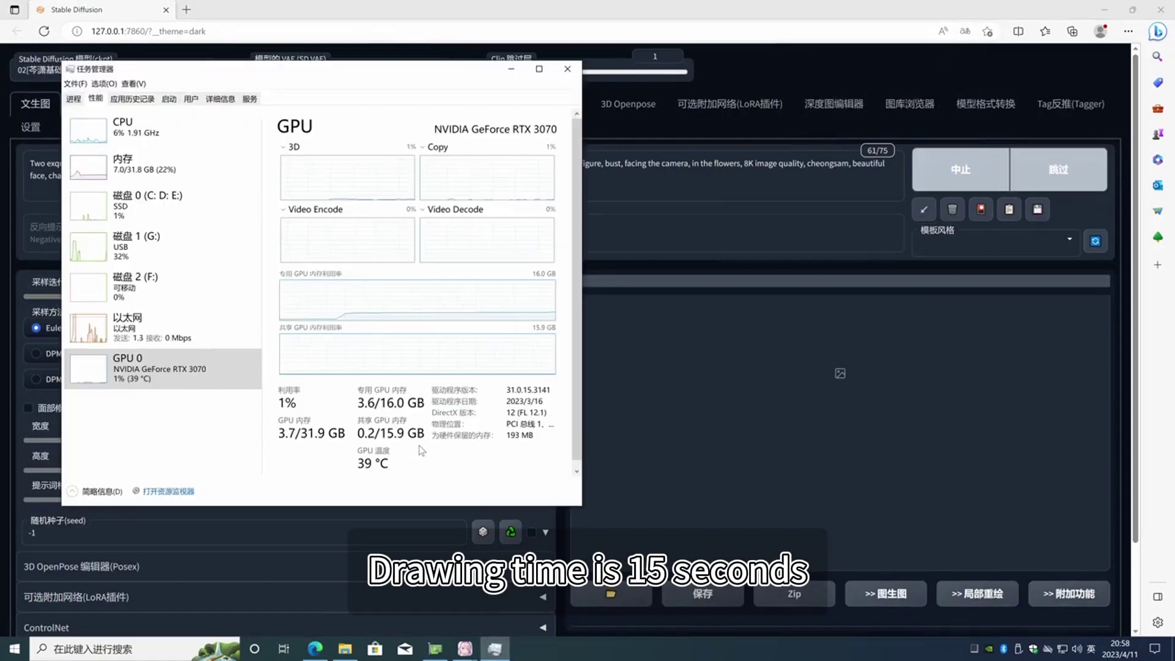
drag(408, 77, 378, 69)
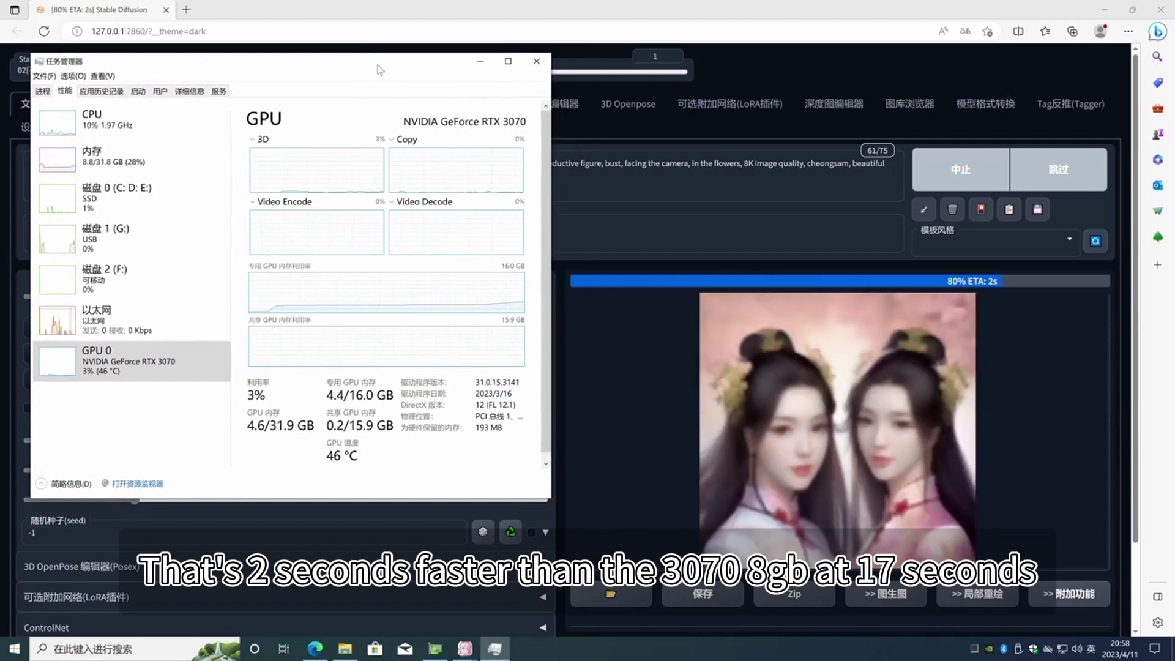
View the generated 512×512 cheongsam image full size, then close the viewer
click(681, 345)
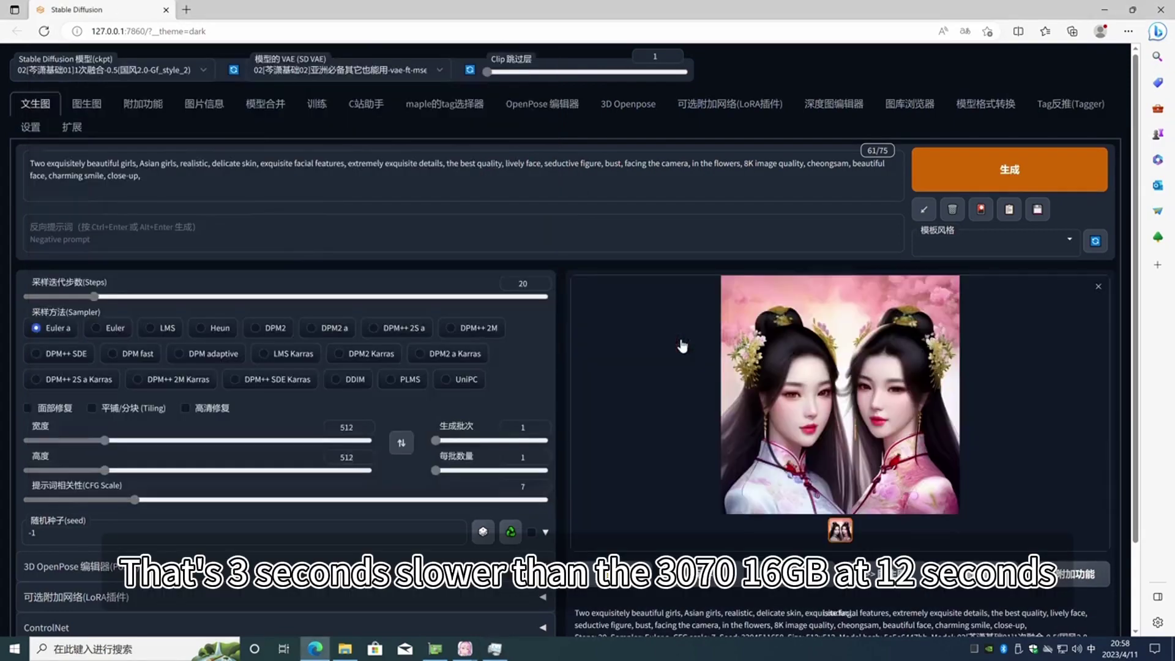
click(779, 392)
click(1108, 73)
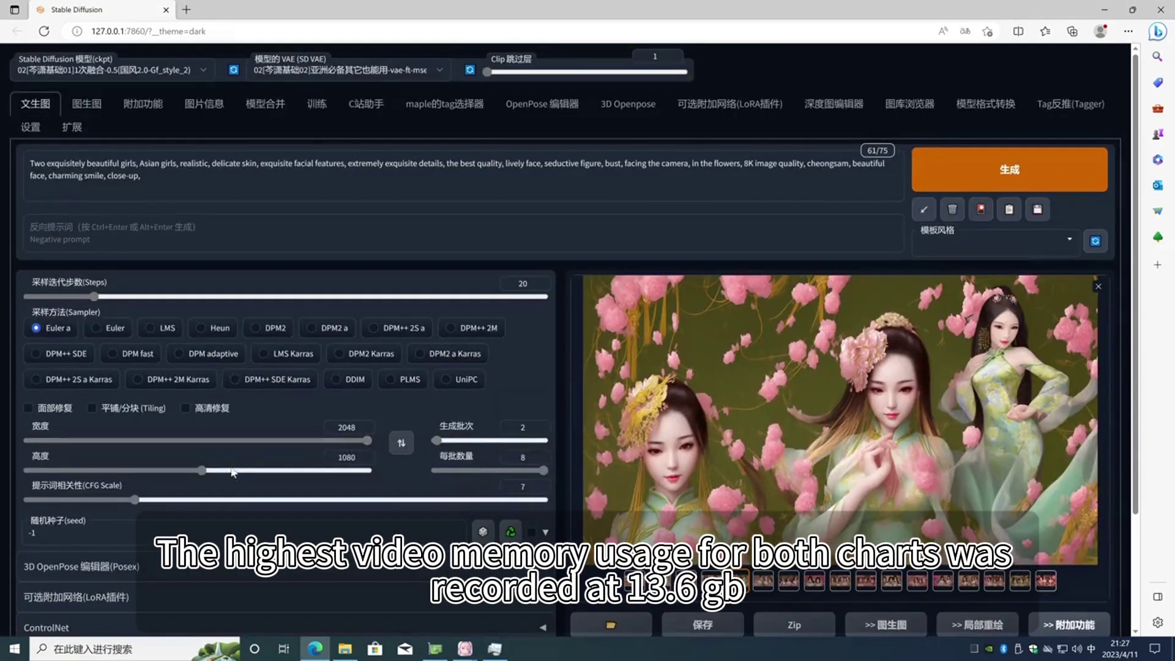
Generate with height 2048 and batch count 1
drag(233, 471, 431, 472)
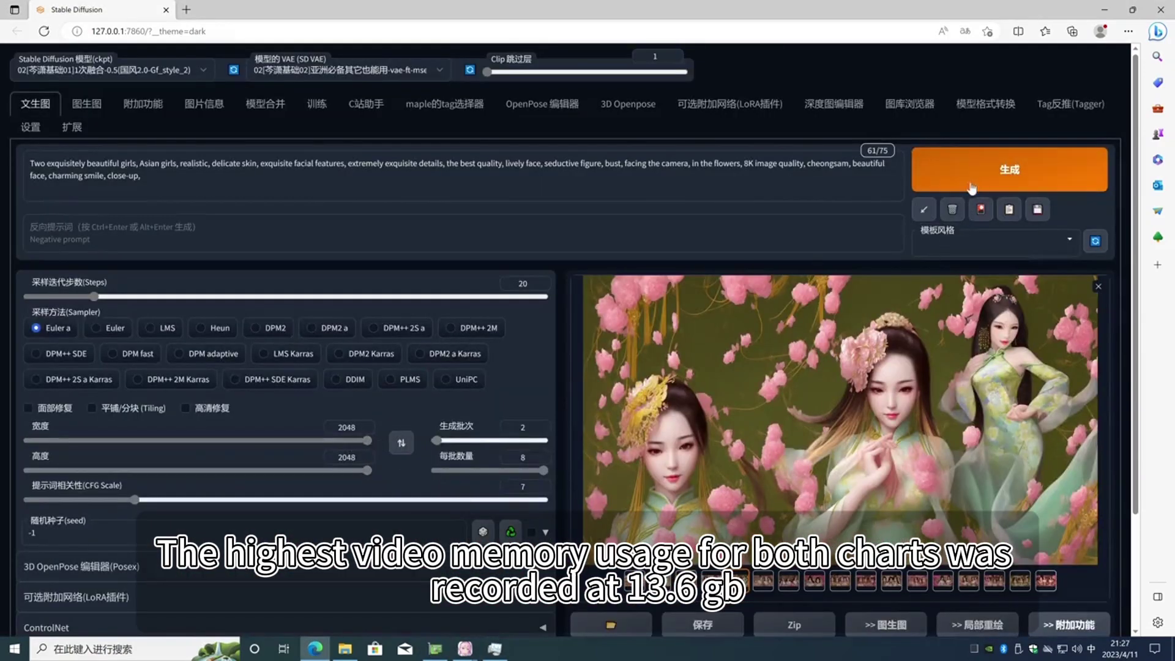
click(435, 440)
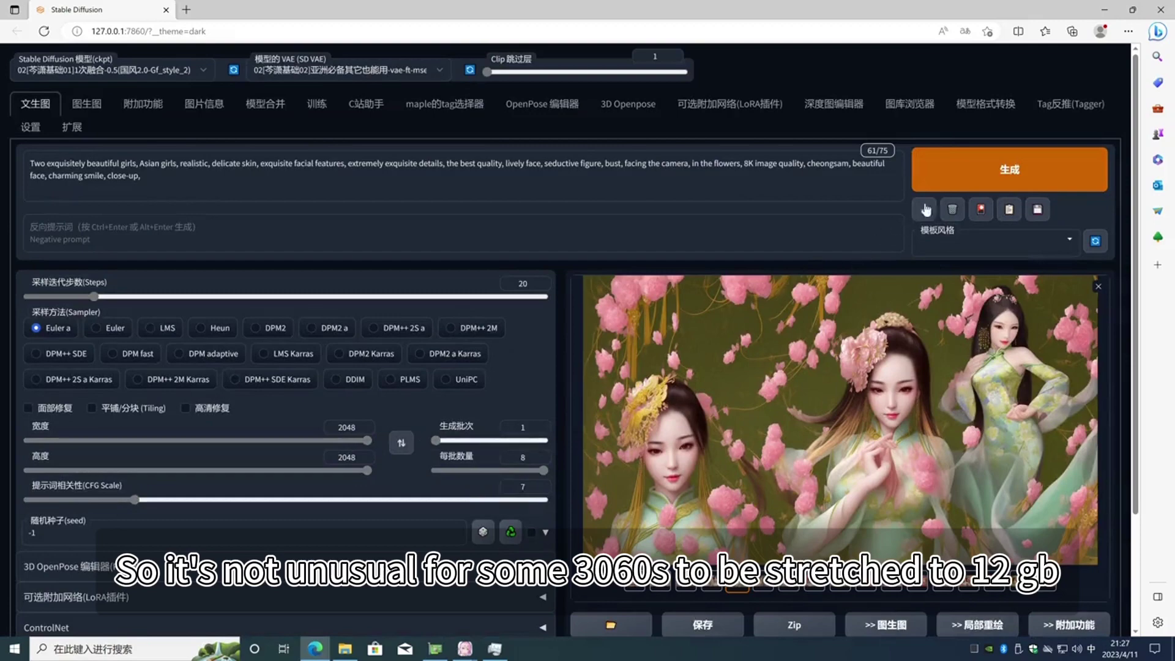
click(928, 185)
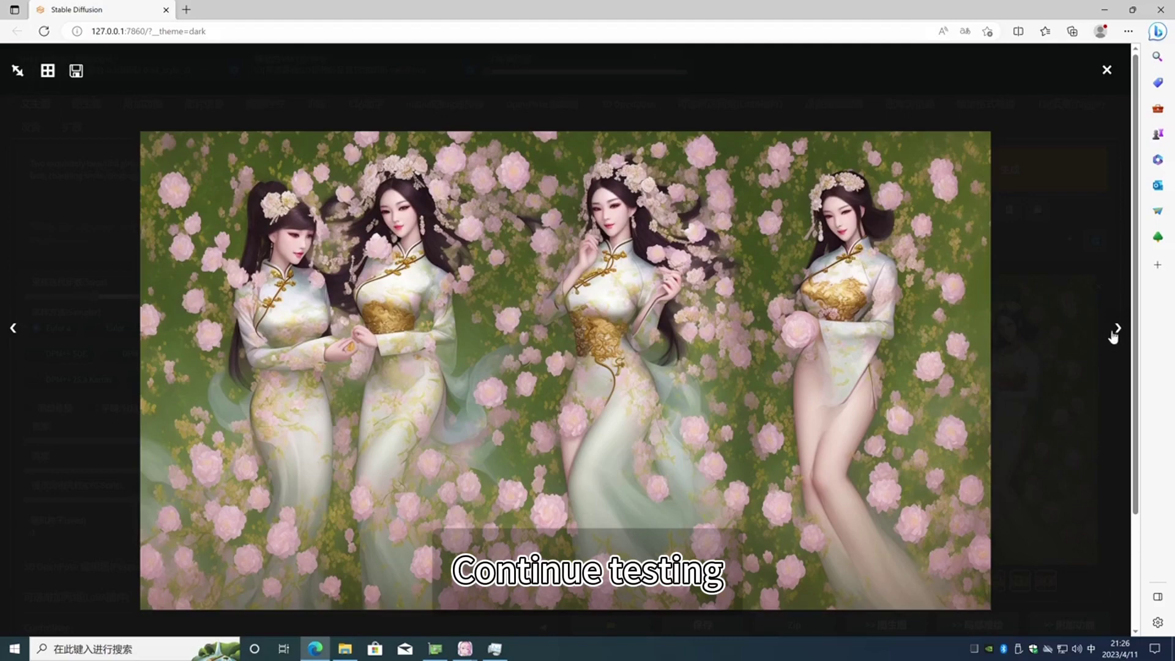
Browse five pink-flower cheongsam results in the full-size viewer, then close it
click(1117, 330)
click(1116, 329)
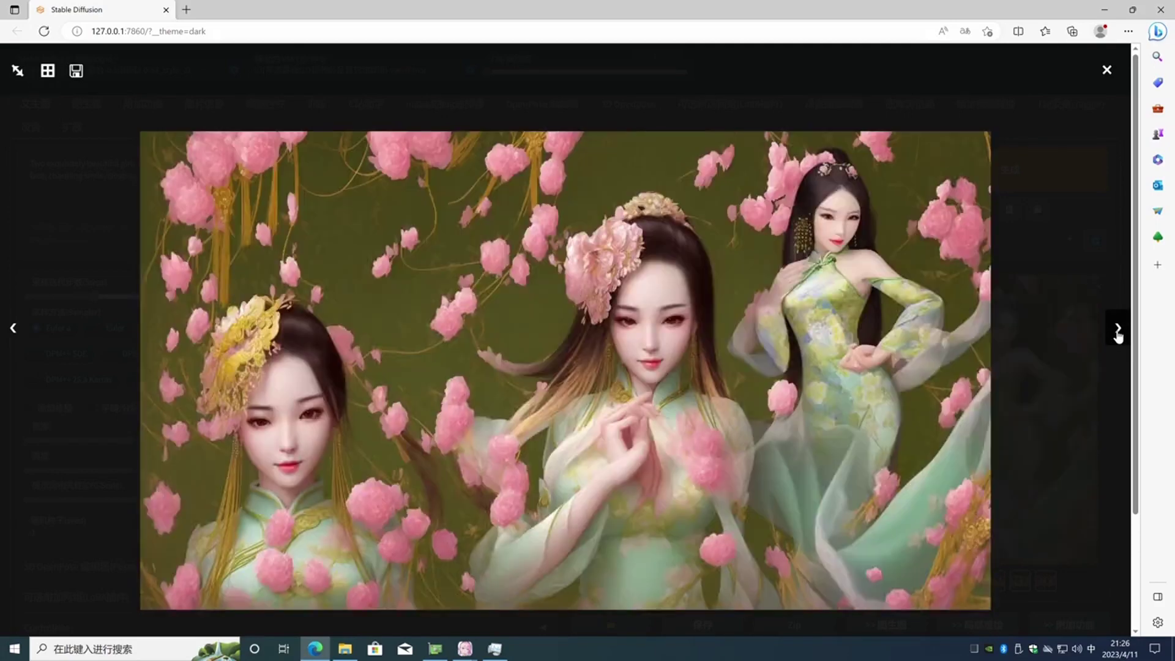
click(1118, 329)
click(1118, 330)
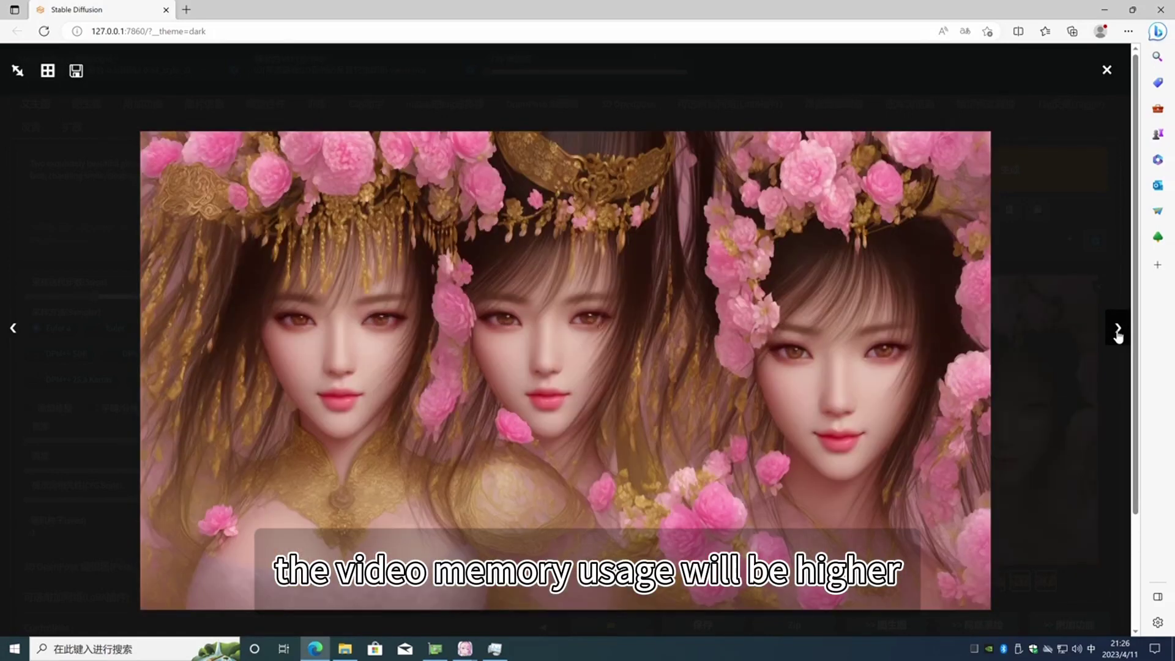
click(1117, 329)
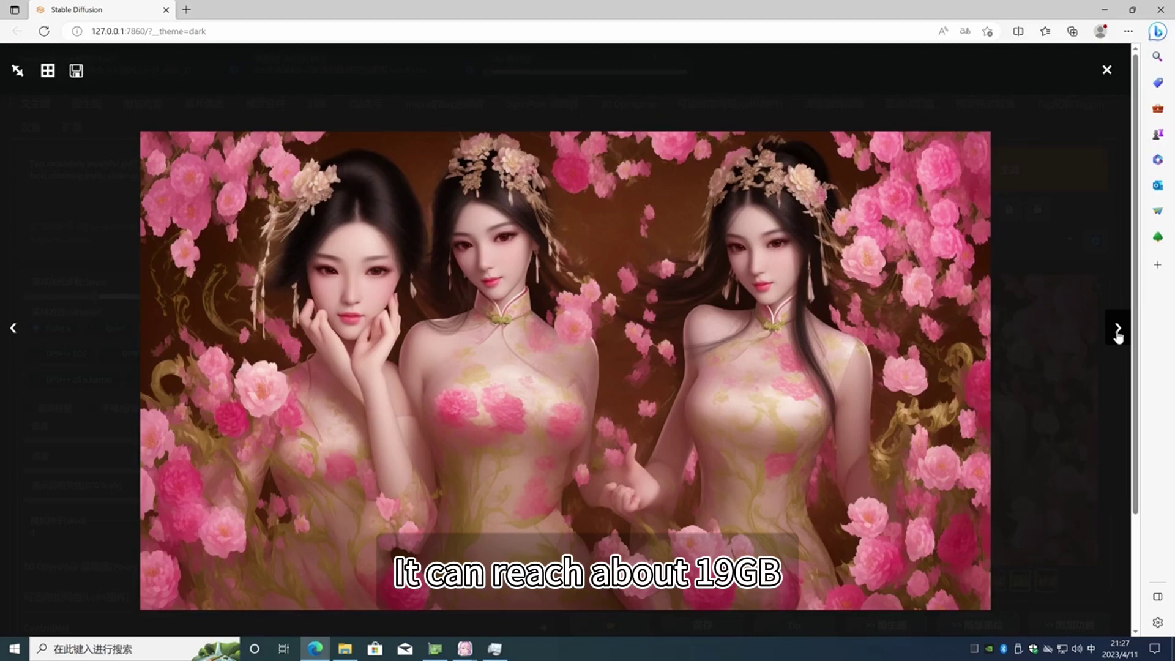
click(1062, 189)
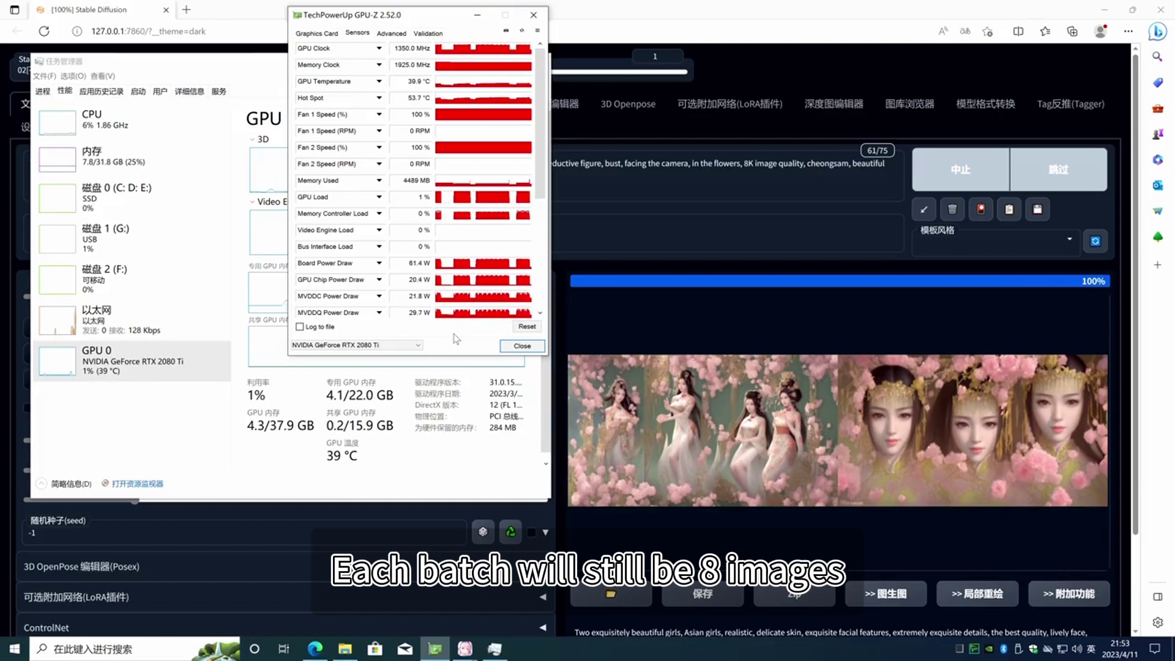
Review the finished cheongsam images and raise the batch count to 2
click(597, 413)
click(555, 393)
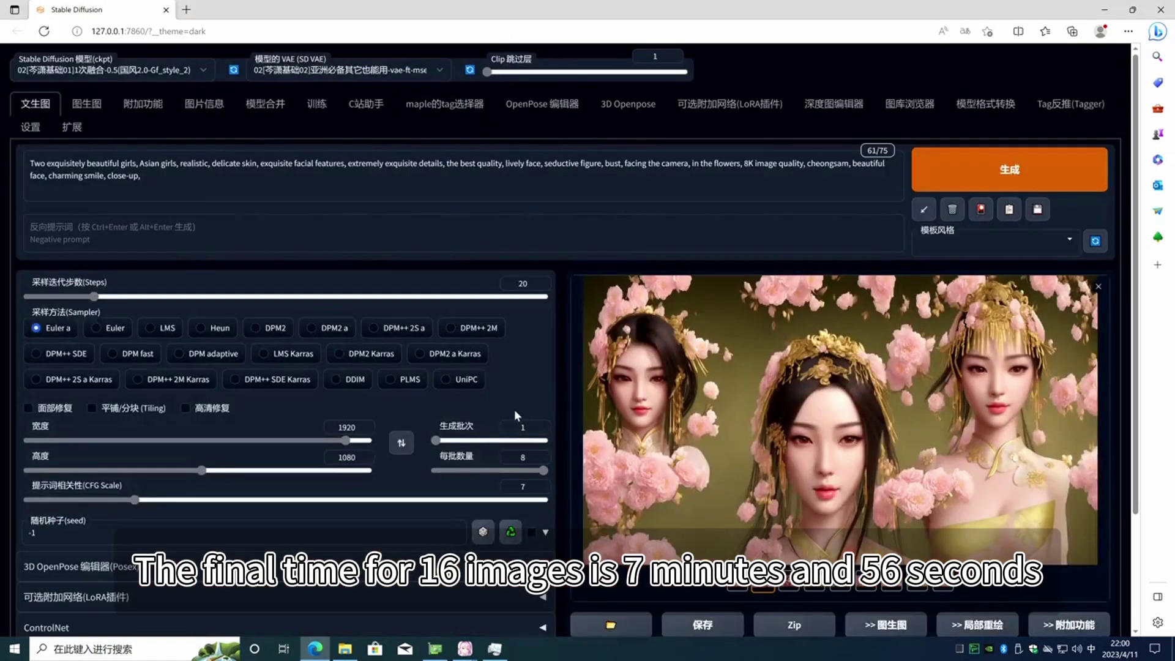
drag(466, 444, 443, 446)
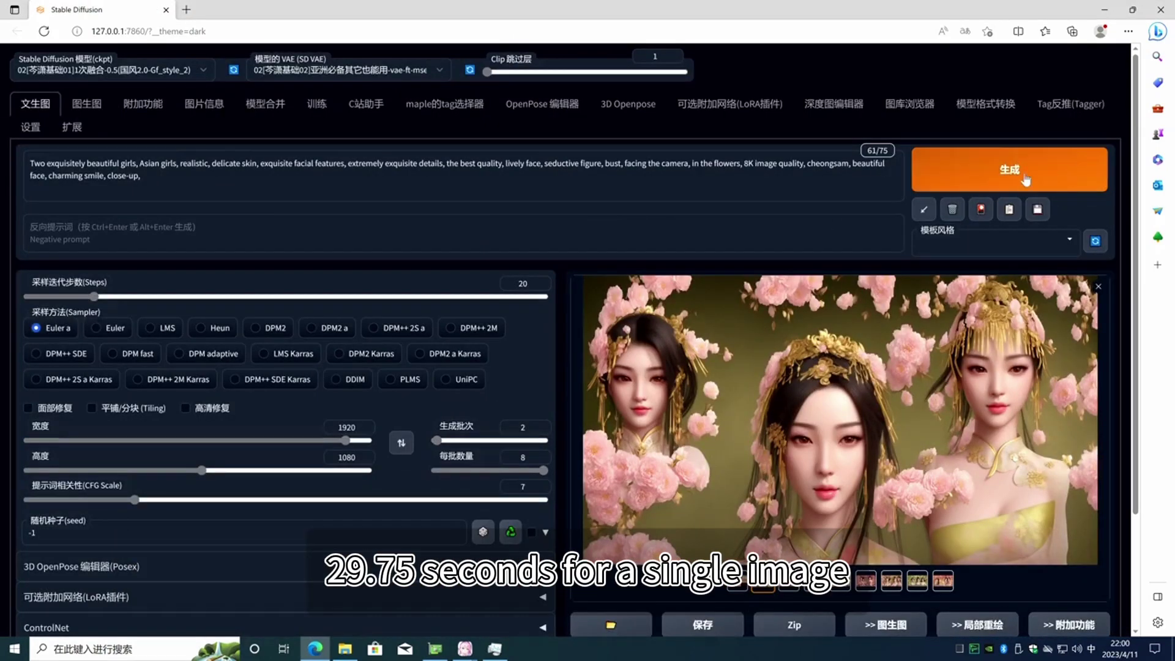